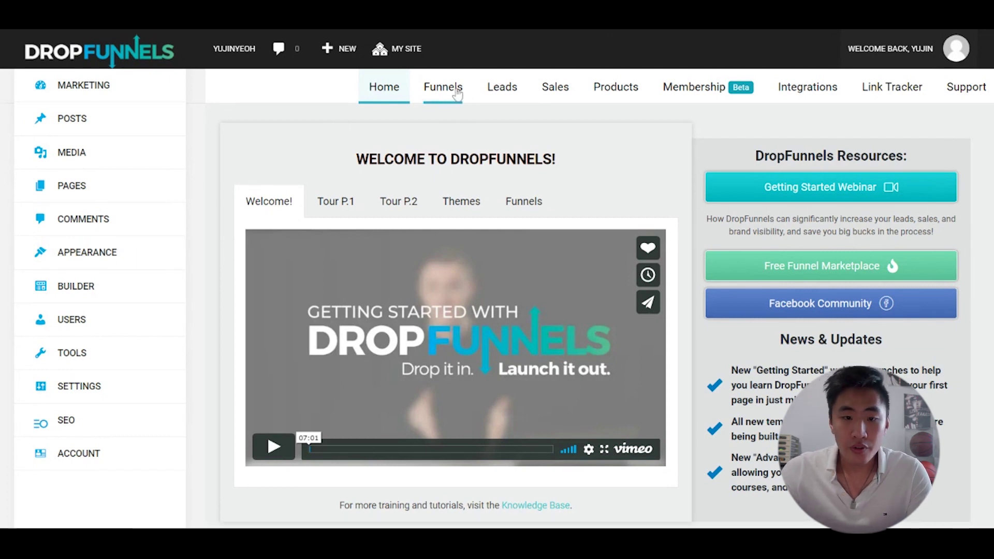
Expand the Chiropractor funnel's flow in the funnel list and open its Home page in the editor
left_click(458, 95)
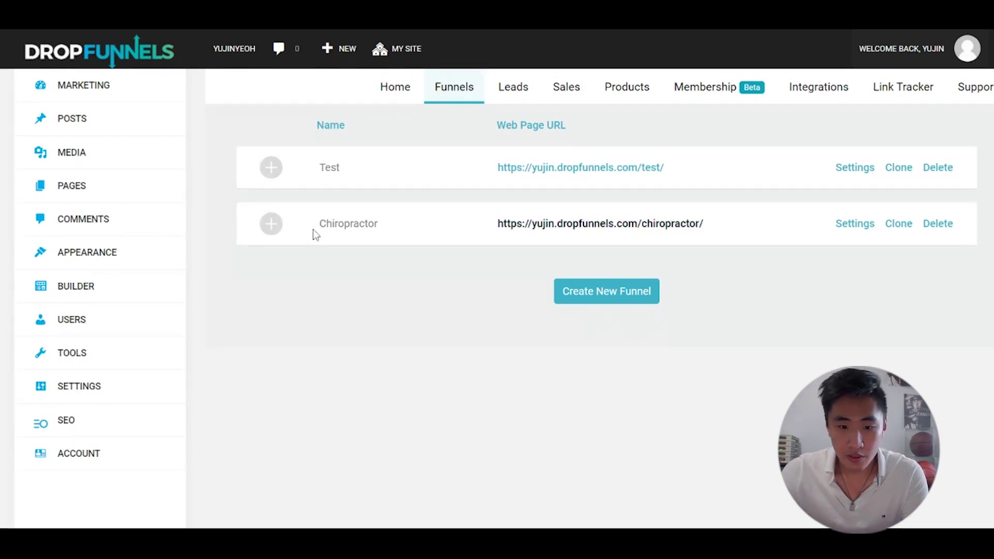
left_click(273, 225)
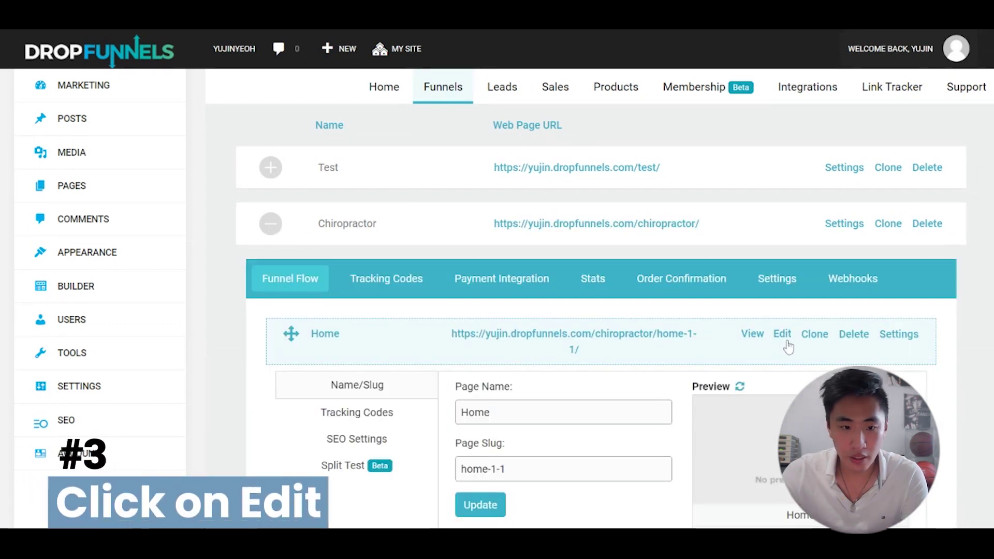
left_click(782, 335)
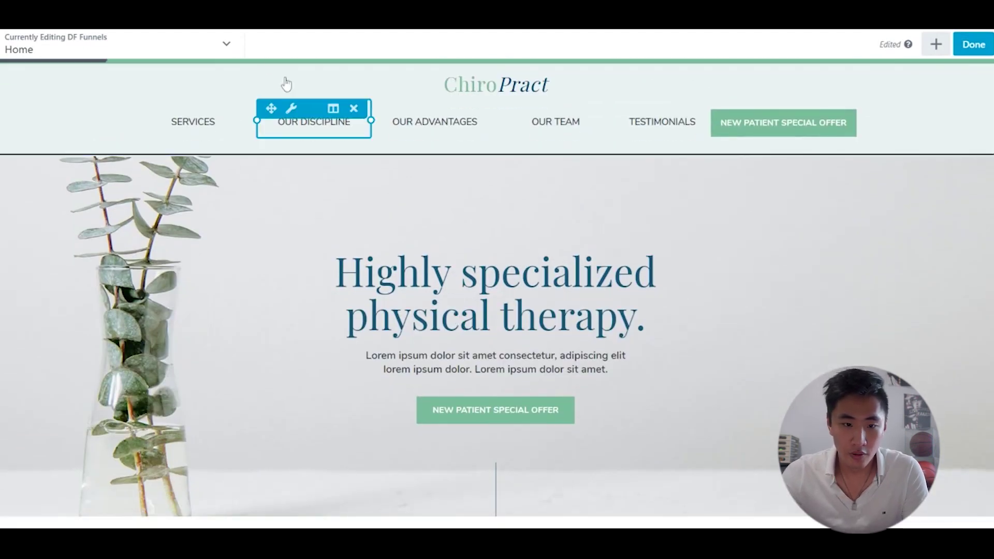
Reorder the menu, moving OUR DISCIPLINE and OUR ADVANTAGES to new positions
mouse_move(298, 106)
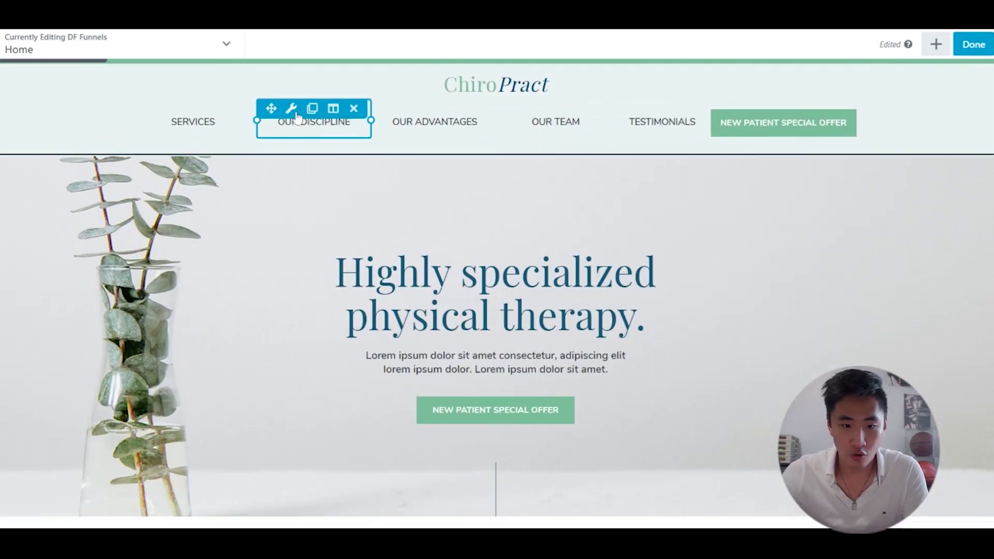
left_click_drag(272, 108, 450, 154)
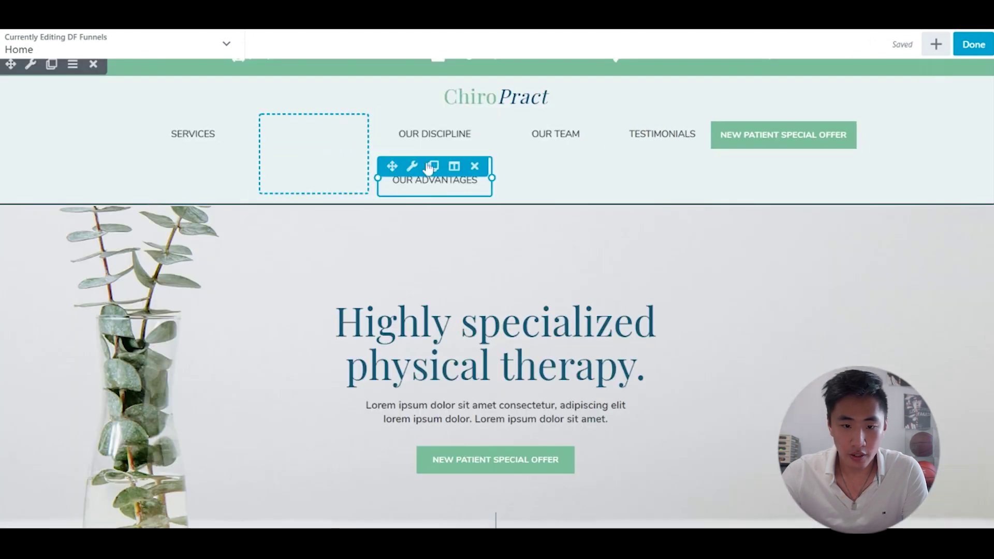
left_click_drag(386, 165, 298, 141)
Open the Physical Therapy info box settings and select its whole description text
scroll(298, 139, "down", 6)
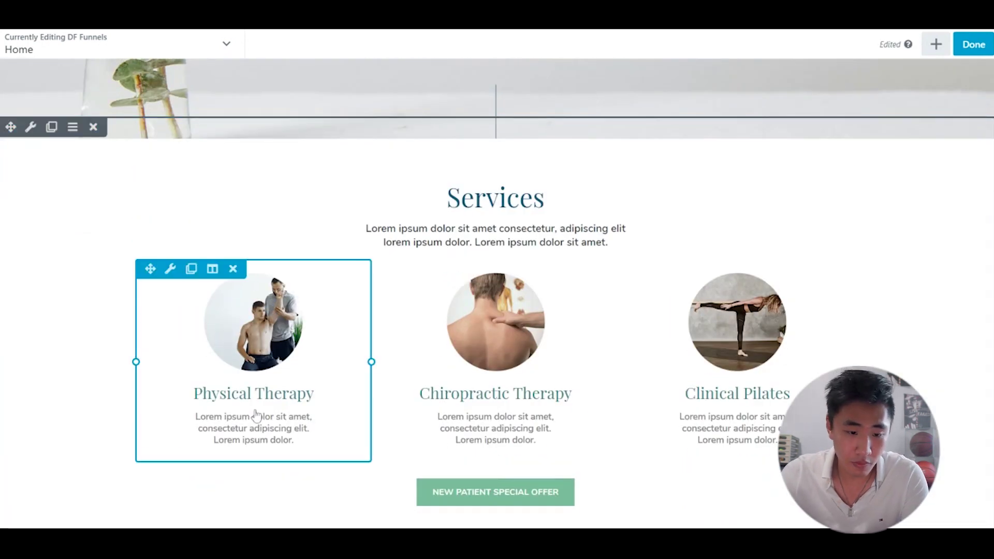
left_click(241, 417)
triple_click(241, 417)
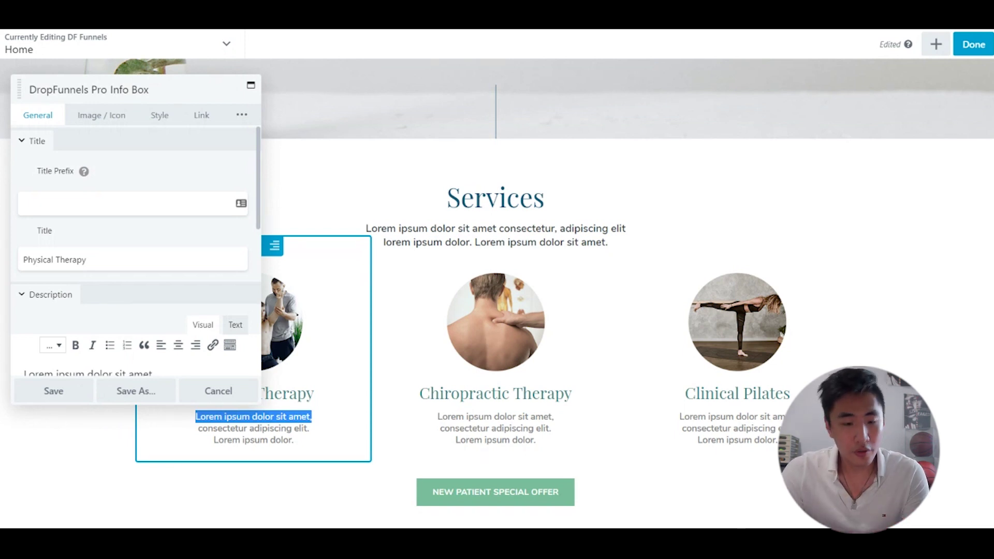
left_click(288, 440)
key("ctrl+a")
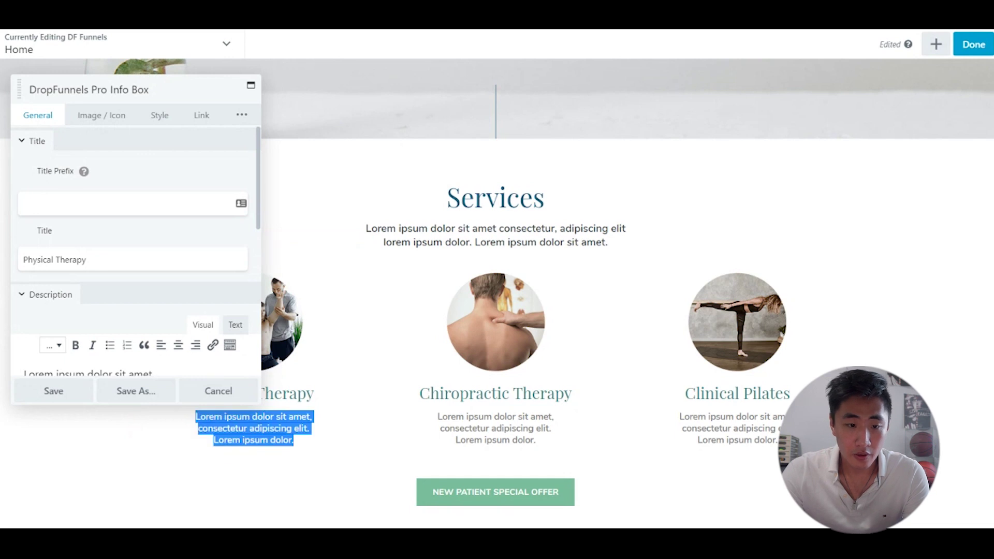
scroll(650, 235, "down", 10)
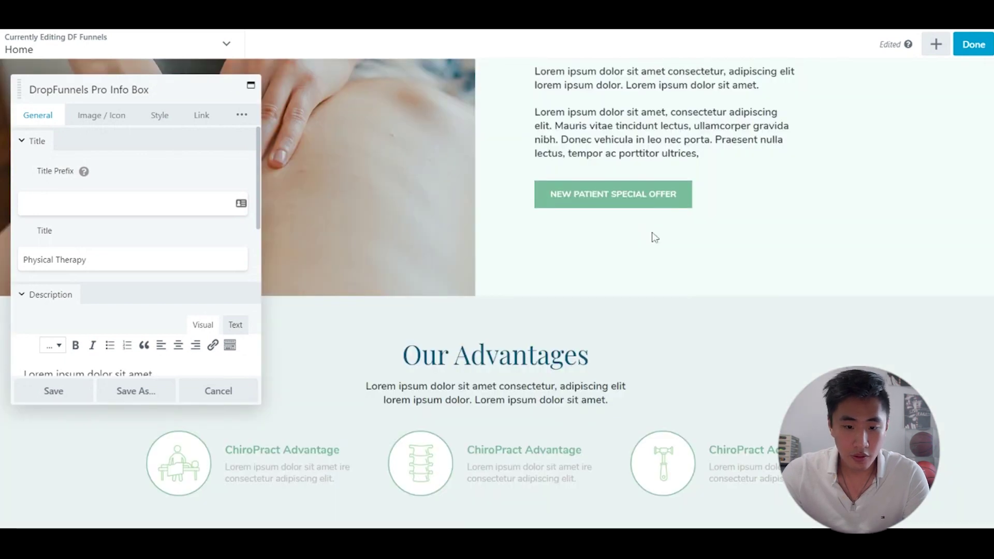
scroll(651, 235, "down", 5)
scroll(601, 259, "down", 5)
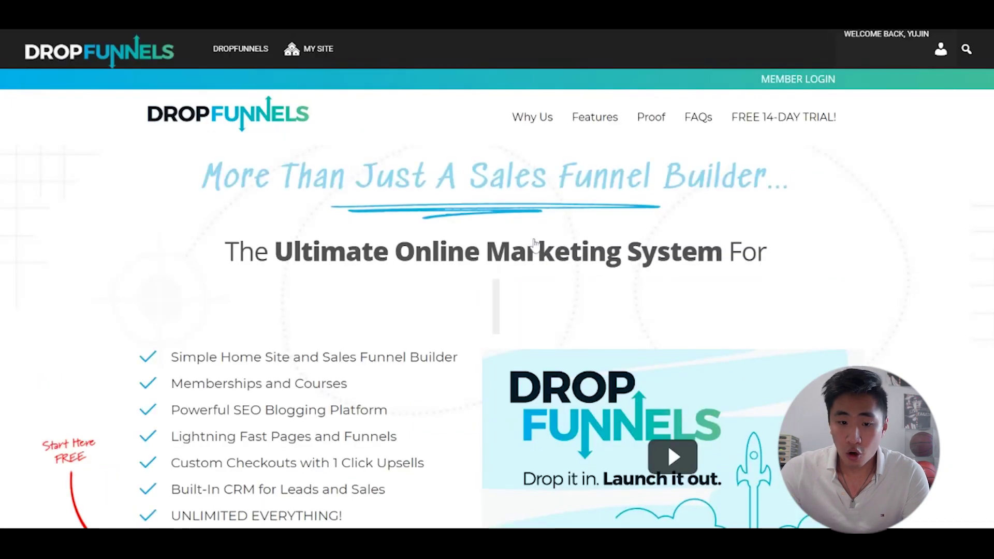
Scroll the DropFunnels site to the Congrats box, select and deselect its text, then return to the dashboard
scroll(535, 244, "down", 4)
scroll(667, 247, "up", 4)
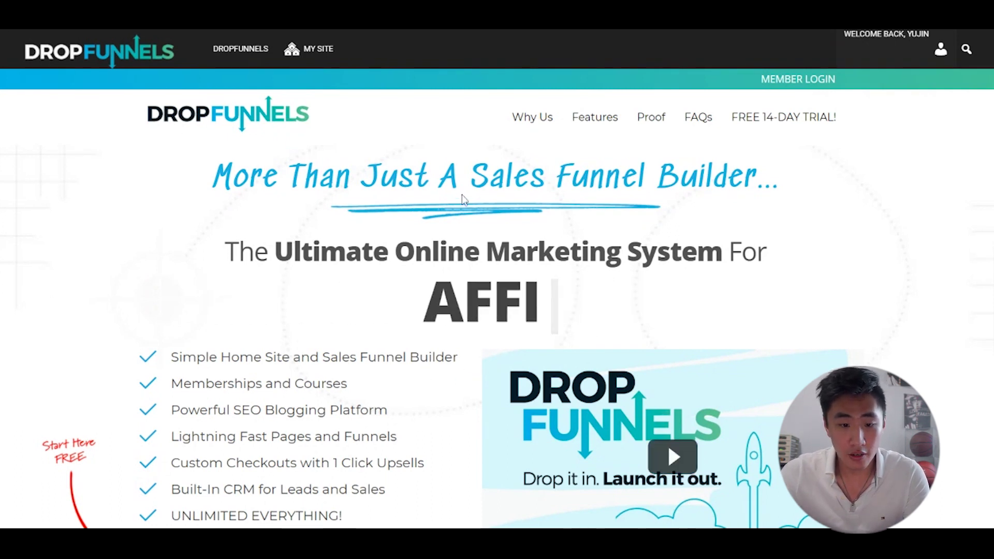
scroll(463, 199, "down", 15)
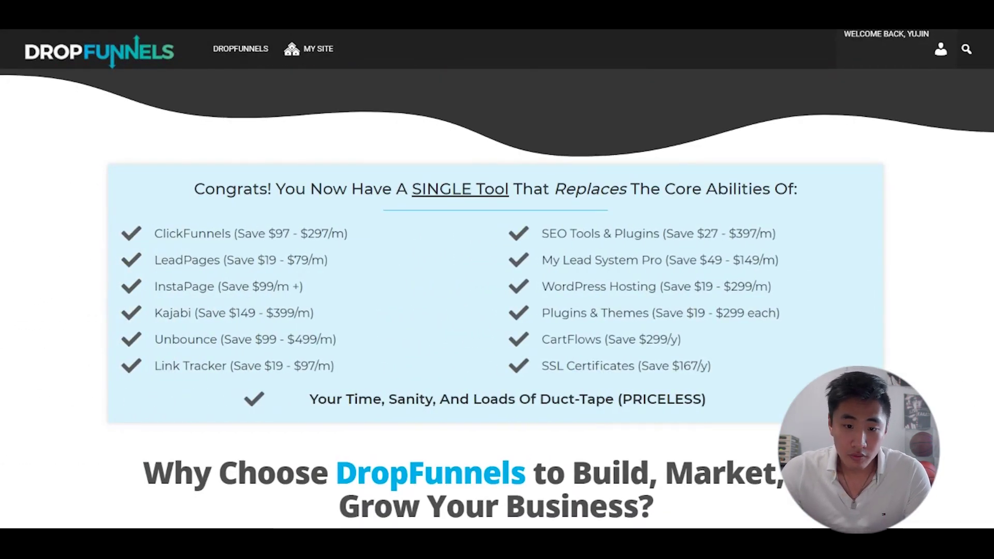
scroll(245, 196, "down", 1)
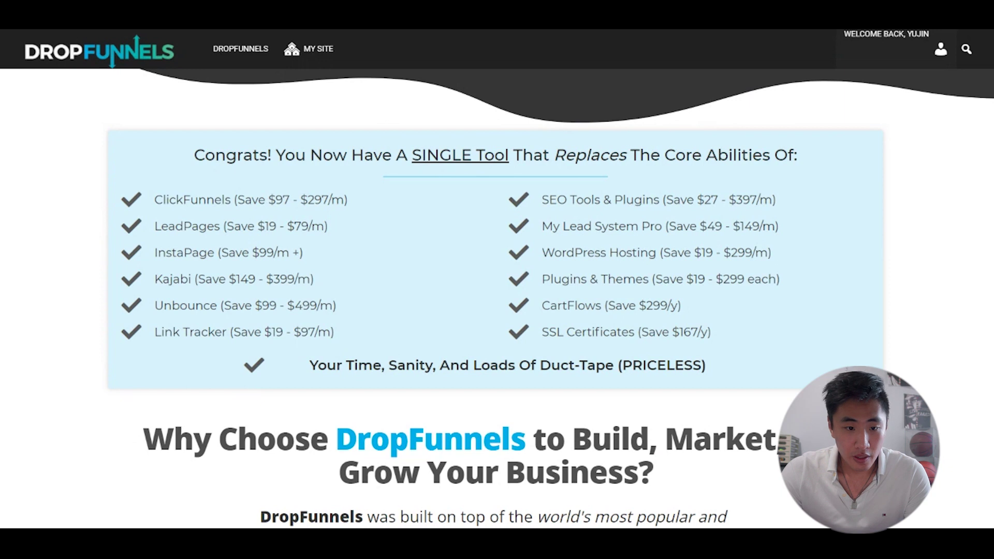
left_click_drag(192, 155, 754, 339)
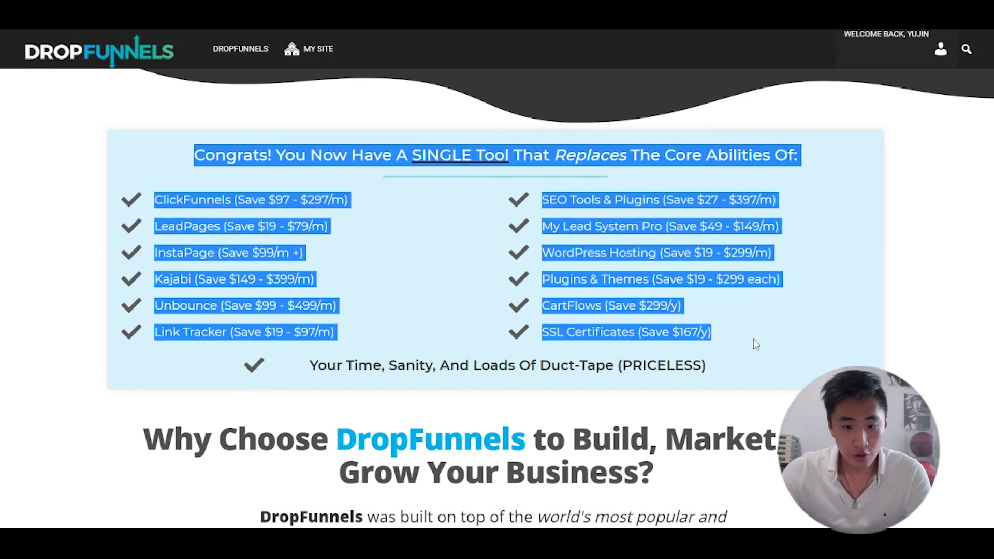
left_click(754, 338)
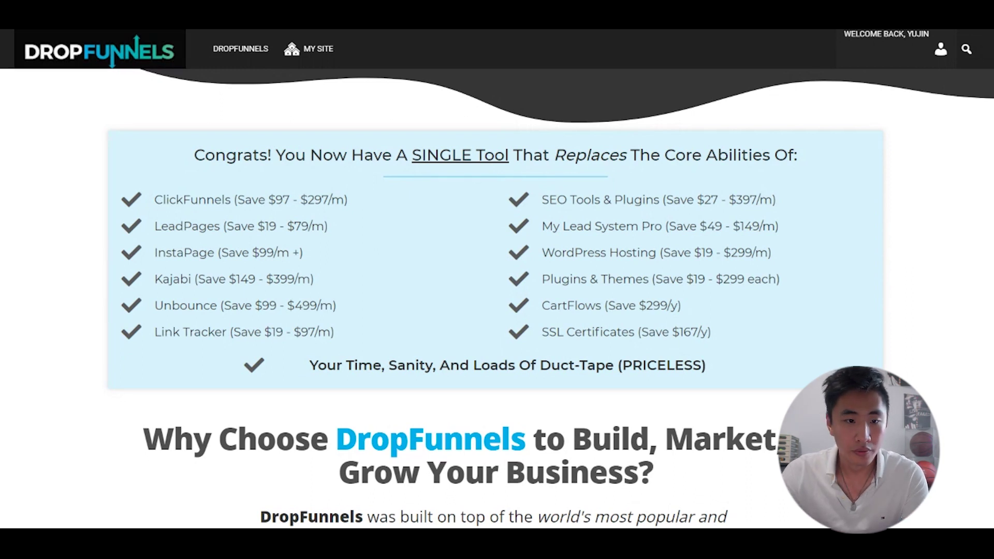
left_click(61, 51)
Open Funnels and expand the Test funnel to show its Test 1 and Test 2 pages
left_click(438, 90)
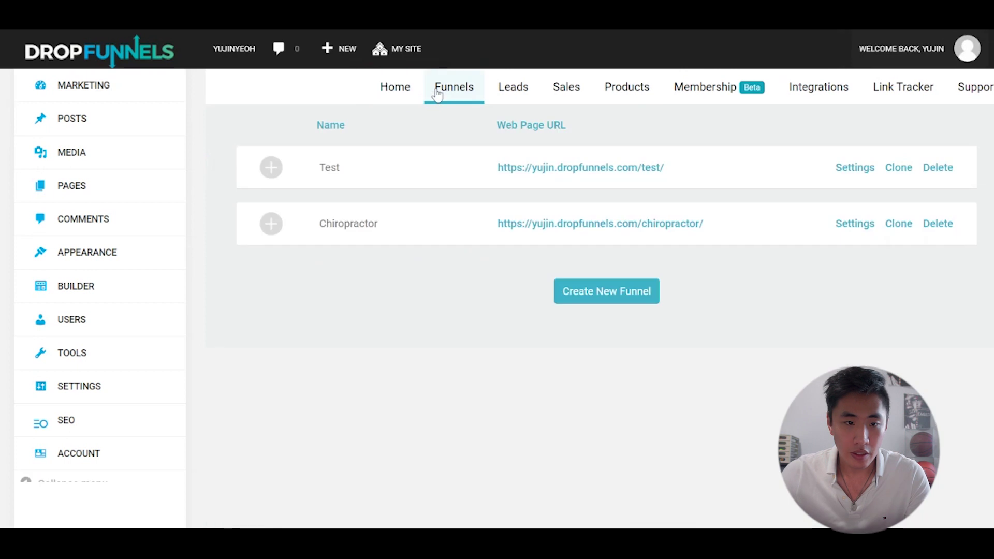
left_click(271, 168)
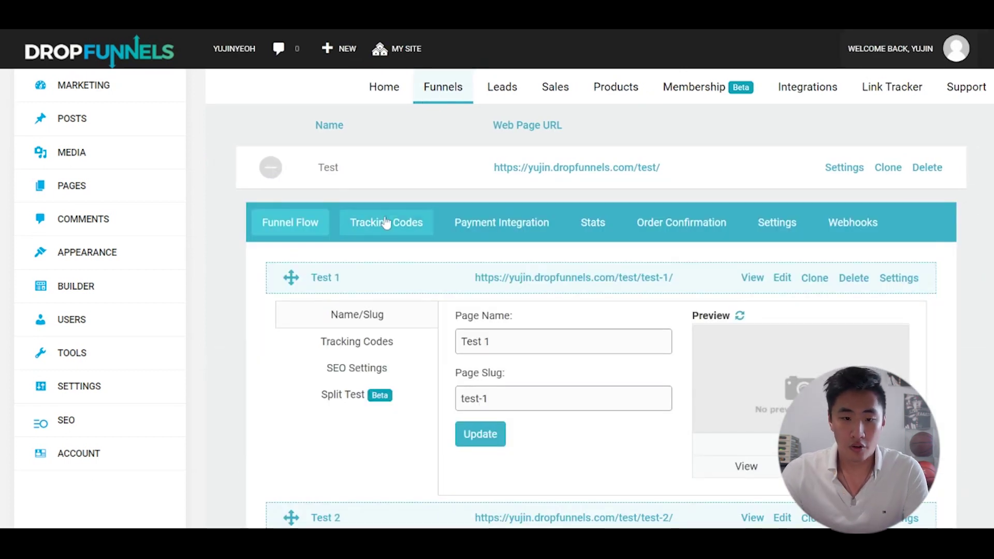
left_click(271, 167)
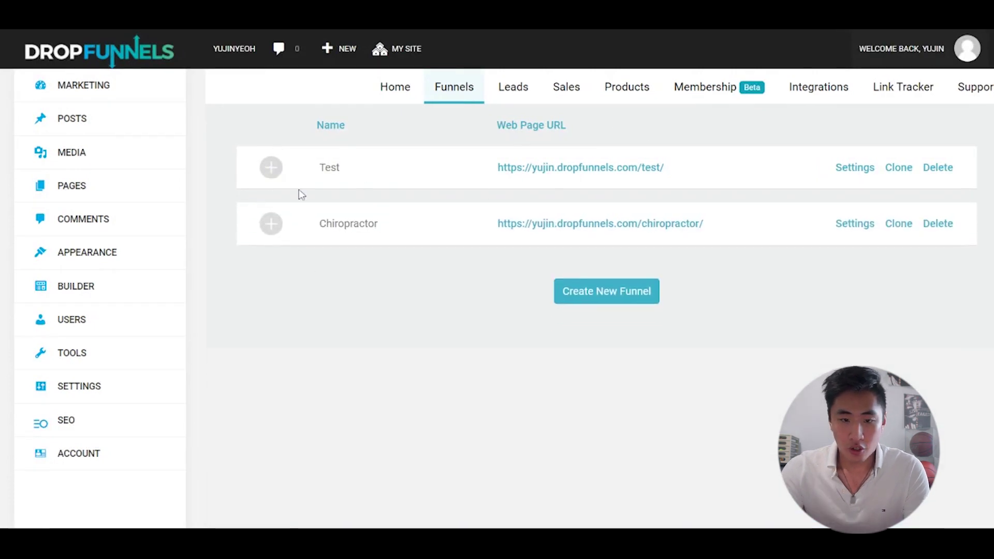
left_click(271, 166)
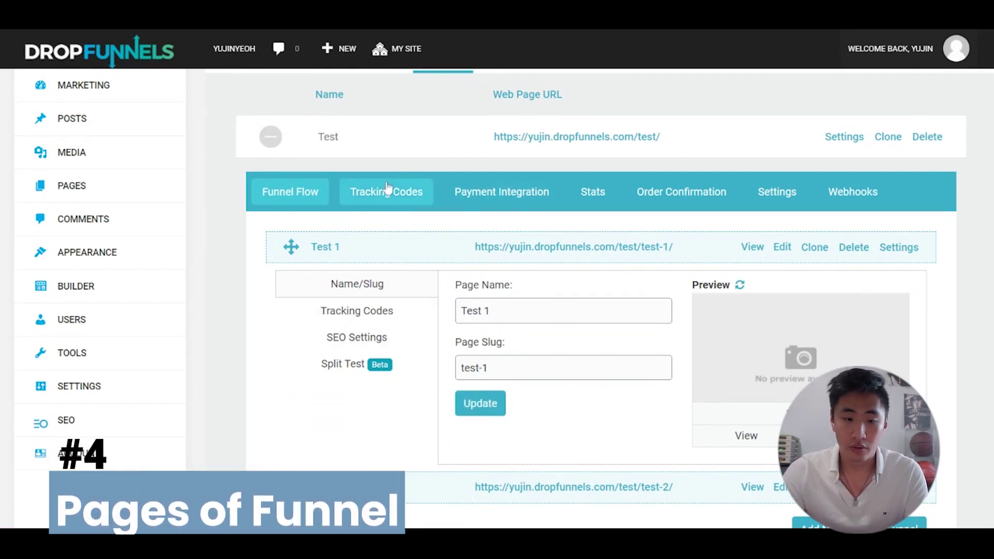
Add a new funnel page named 'Test 3'
scroll(388, 188, "down", 3)
scroll(387, 188, "up", 1)
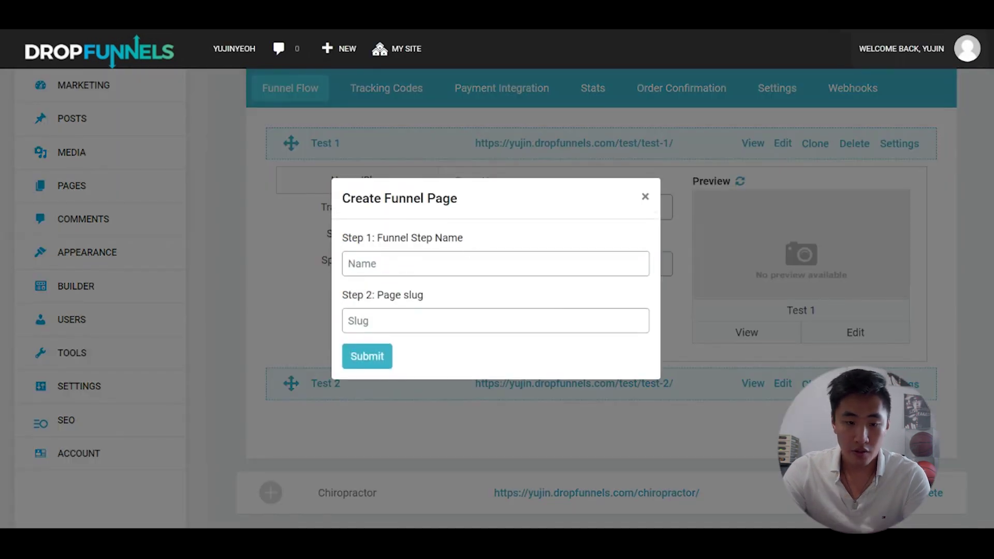
type("Test 3")
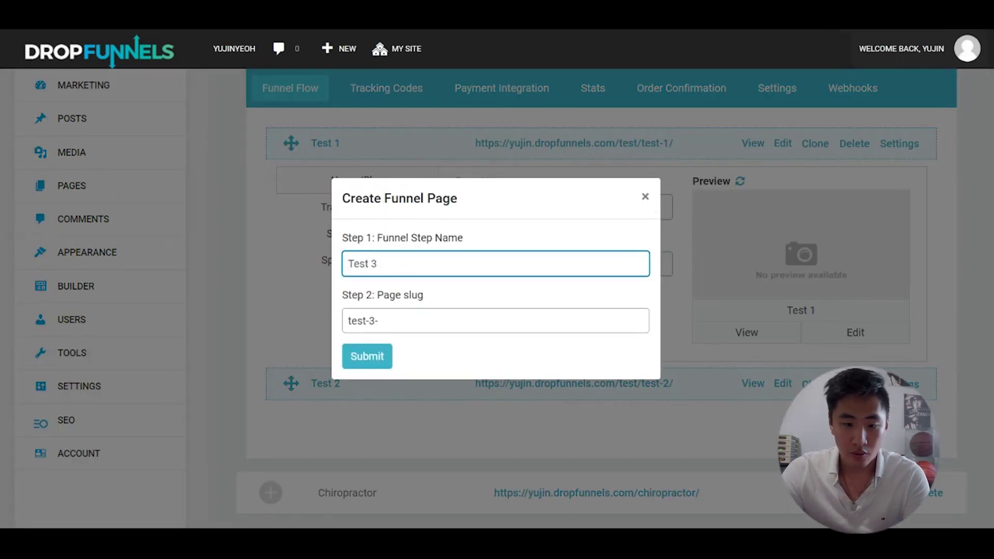
left_click(377, 356)
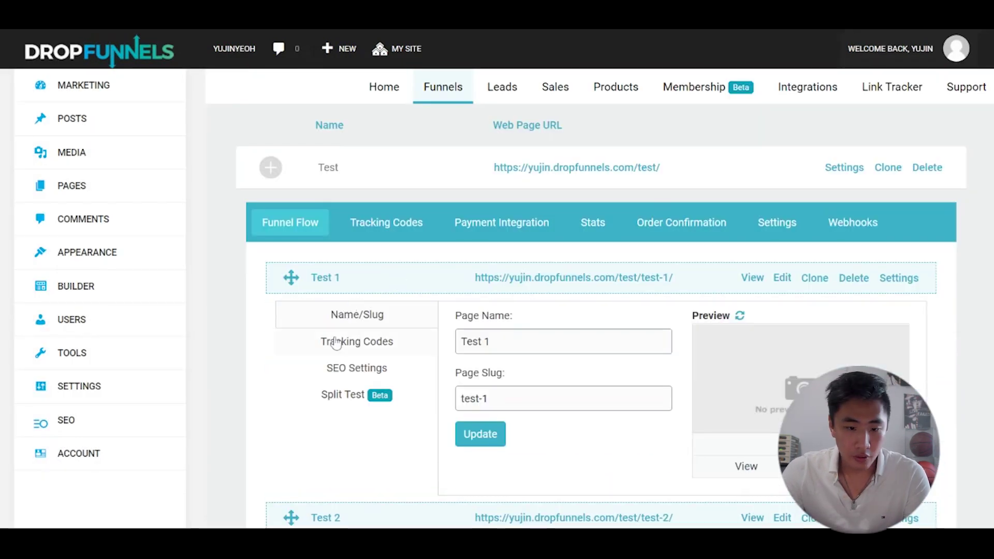
Look through Test 1's header, body and footer tracking code boxes
left_click(337, 343)
left_click(349, 327)
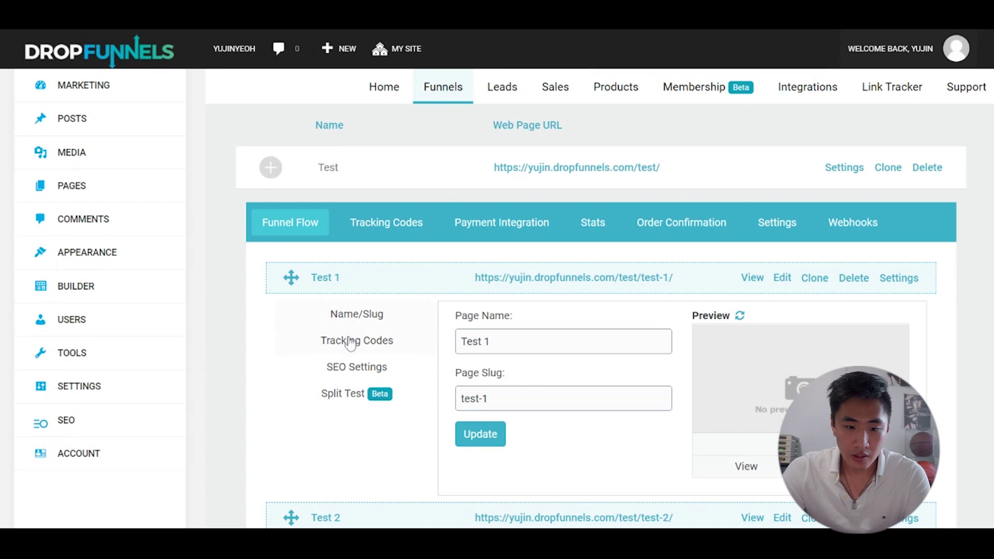
left_click(351, 343)
left_click(464, 342)
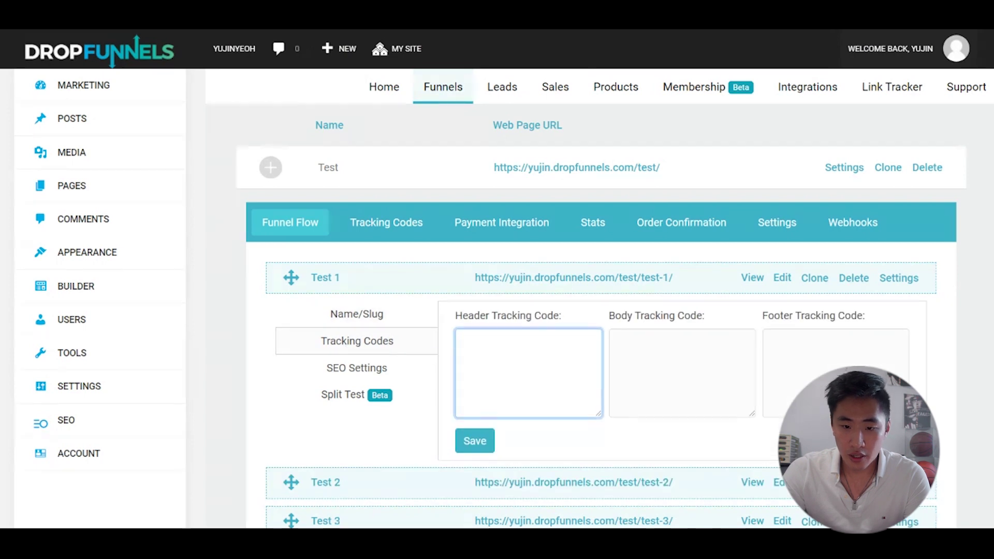
left_click(673, 363)
left_click(808, 352)
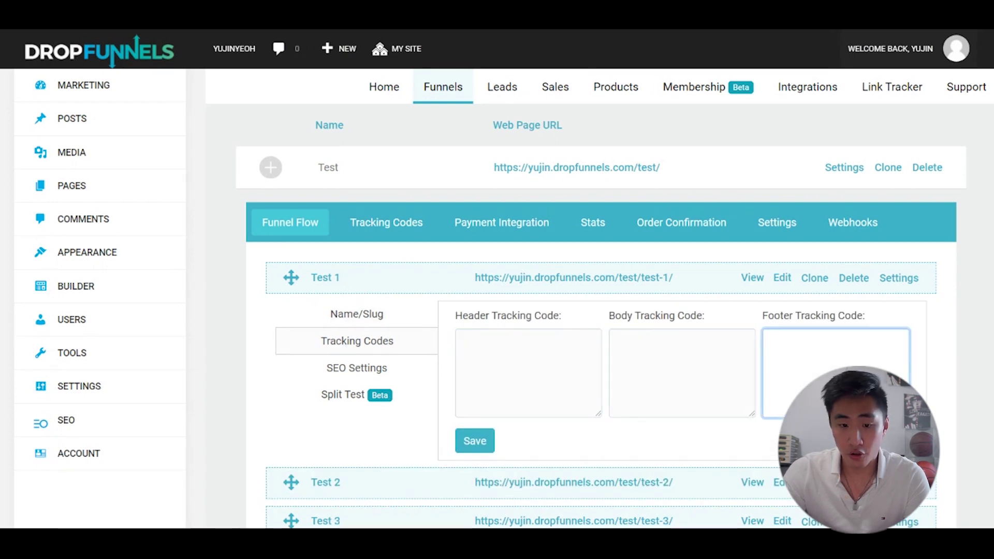
left_click(466, 342)
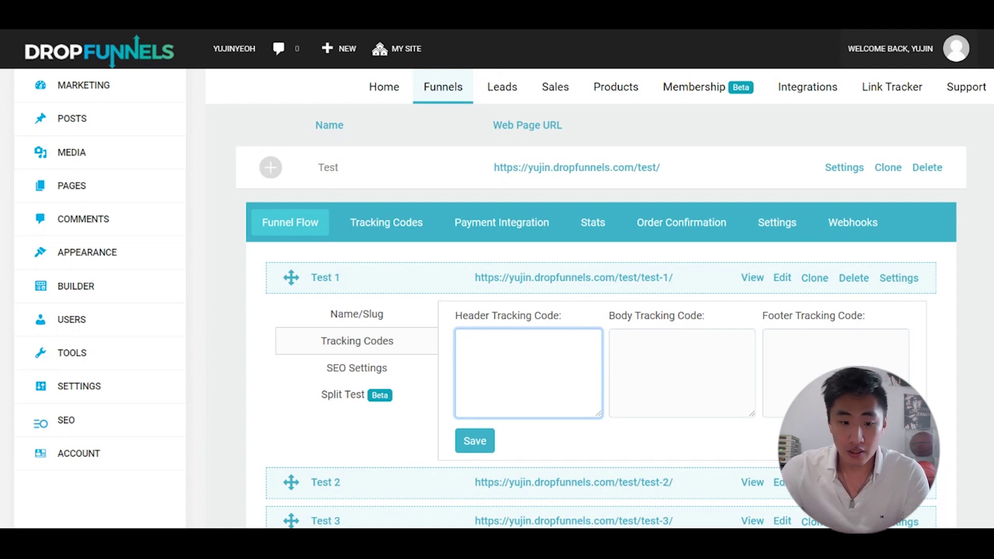
Set Test 1's SEO page title to 'Test 1 Page' and move to the page description
left_click(350, 367)
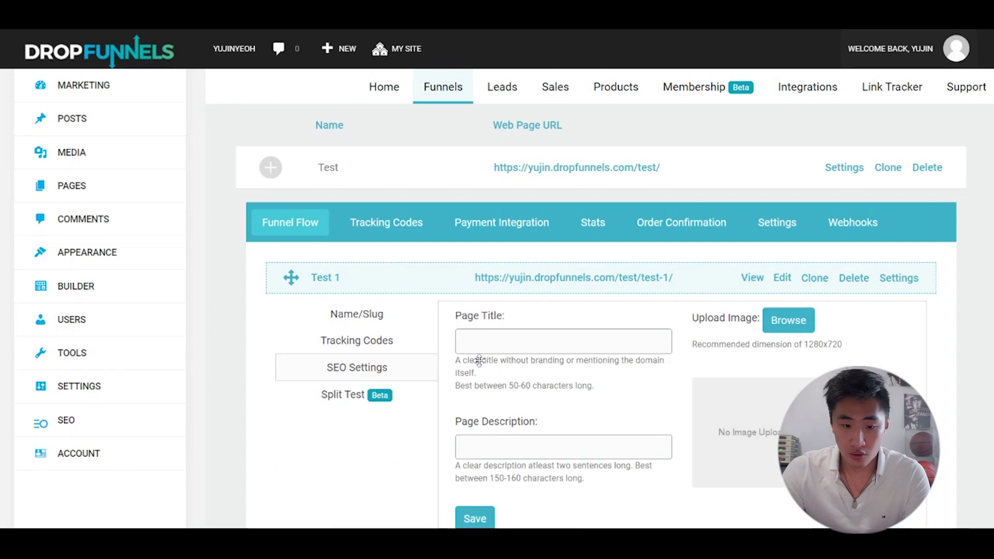
scroll(542, 281, "down", 2)
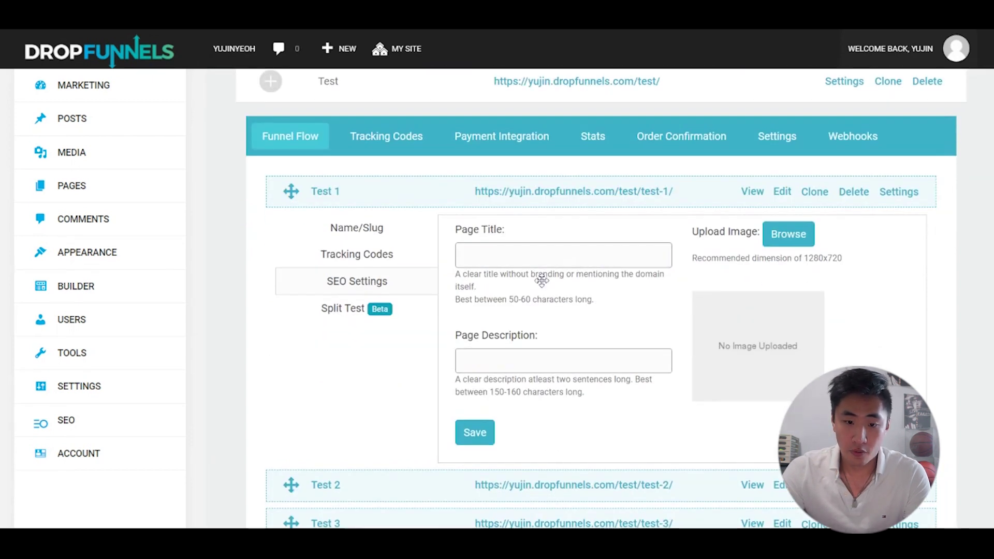
left_click(542, 255)
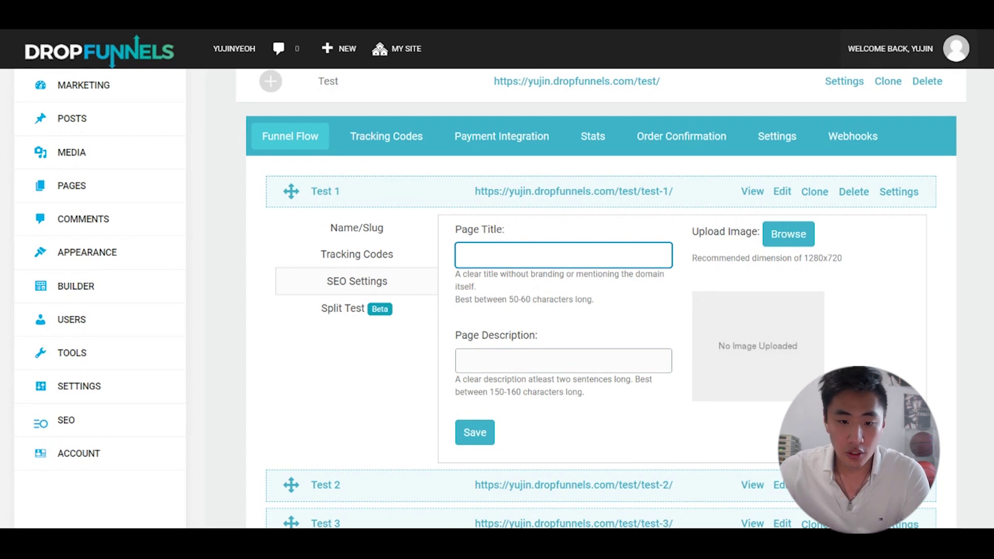
type("Test 1 Page")
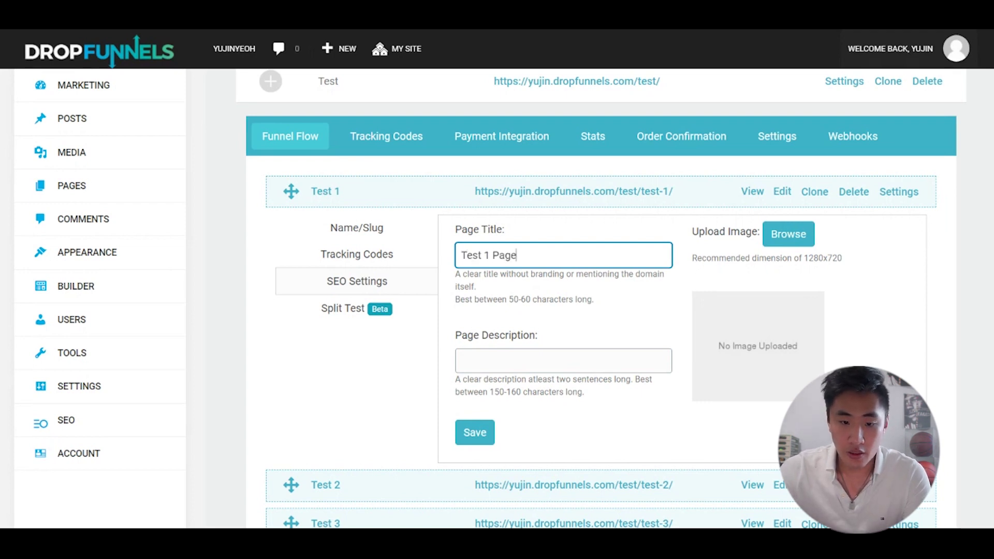
left_click(489, 354)
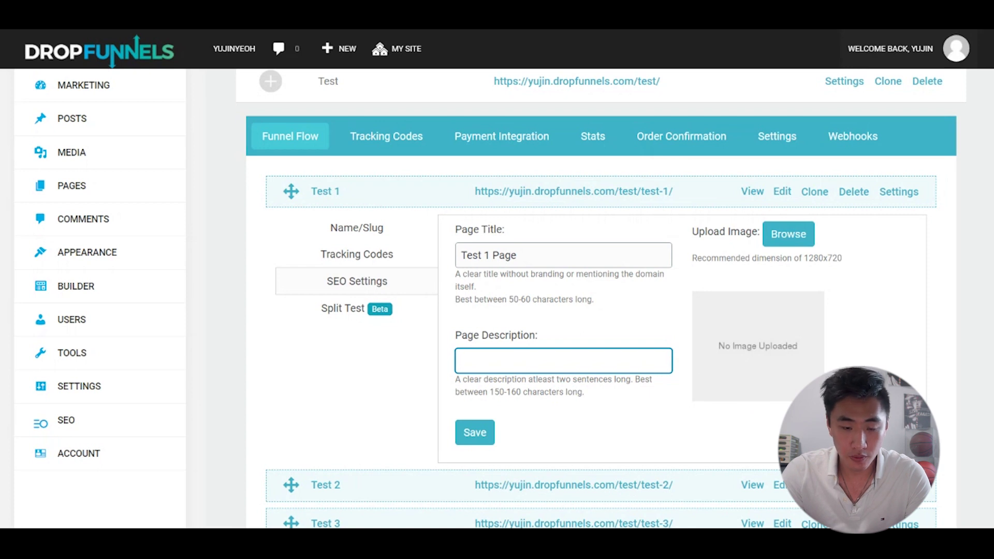
scroll(501, 98, "up", 2)
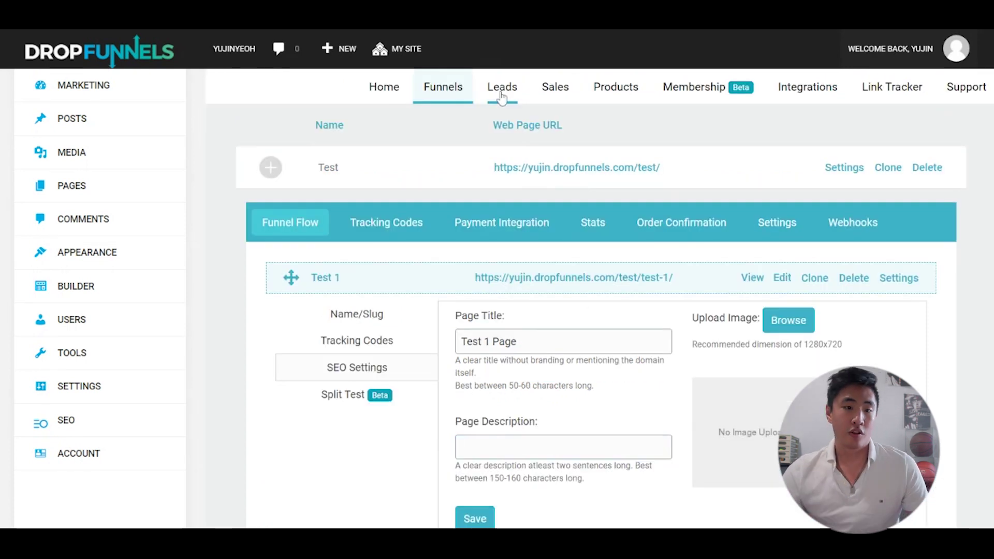
Look at the Leads, Sales and Products areas, opening and closing the Create Product form
left_click(501, 88)
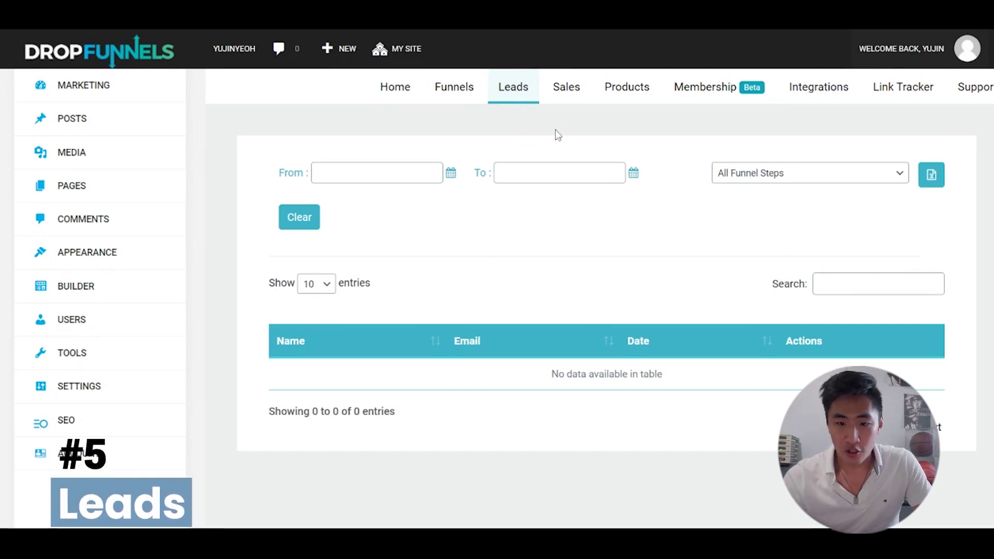
left_click(579, 98)
left_click(627, 93)
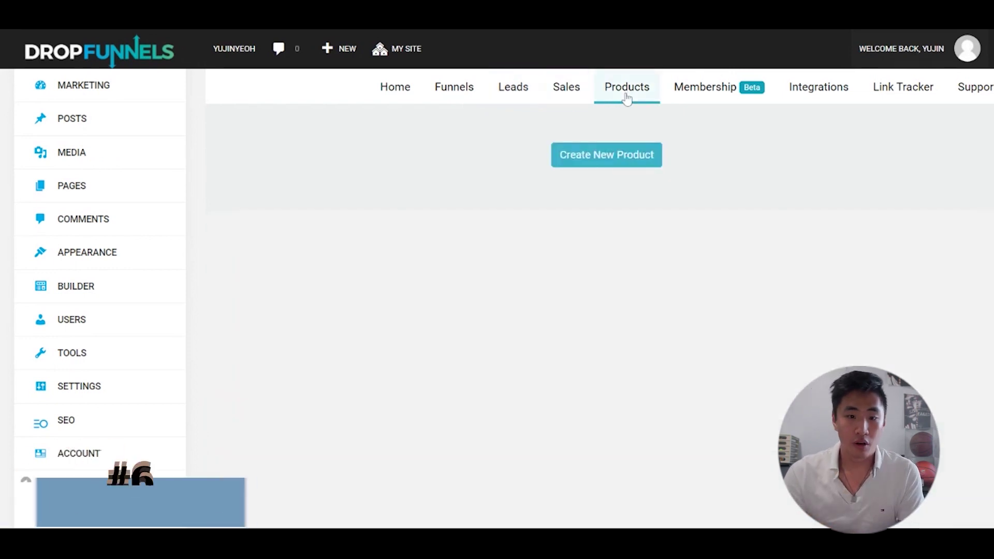
left_click(620, 164)
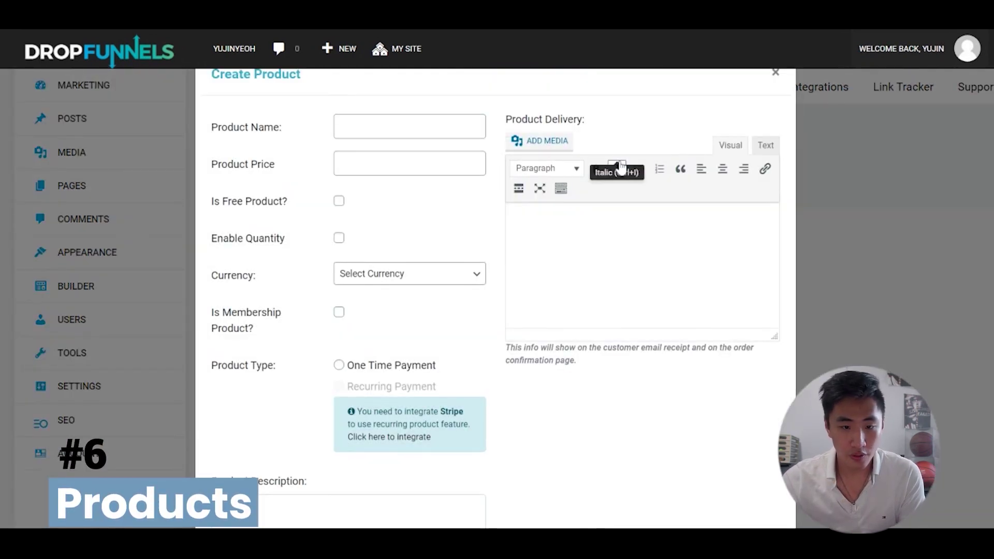
left_click(777, 76)
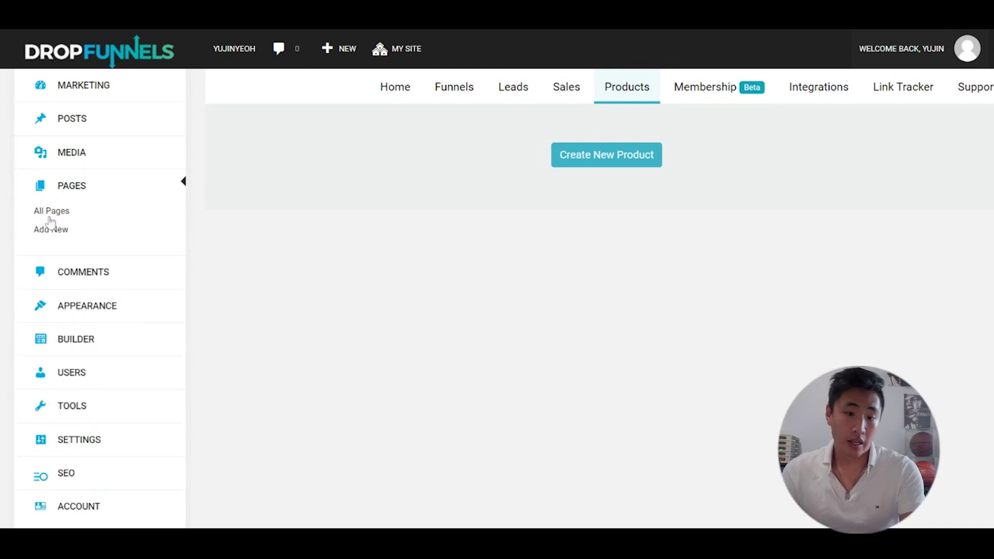
Open Pages > All Pages and scroll through the 8-page list
left_click(50, 212)
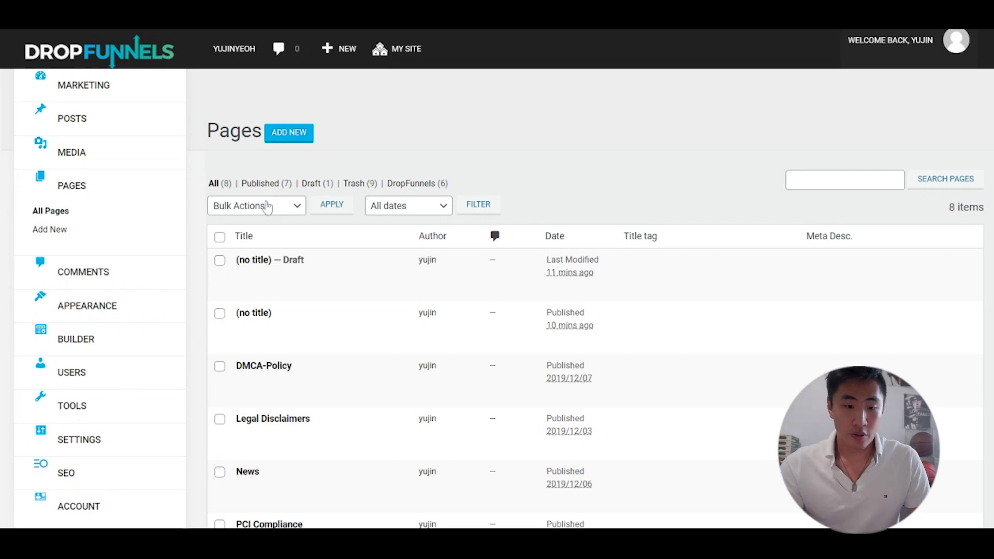
scroll(280, 409, "down", 4)
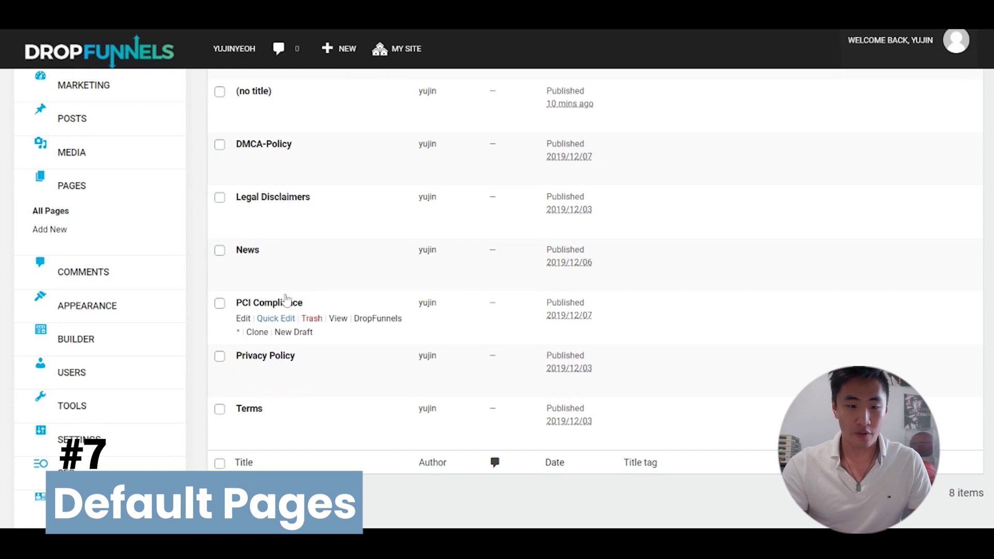
scroll(259, 306, "up", 5)
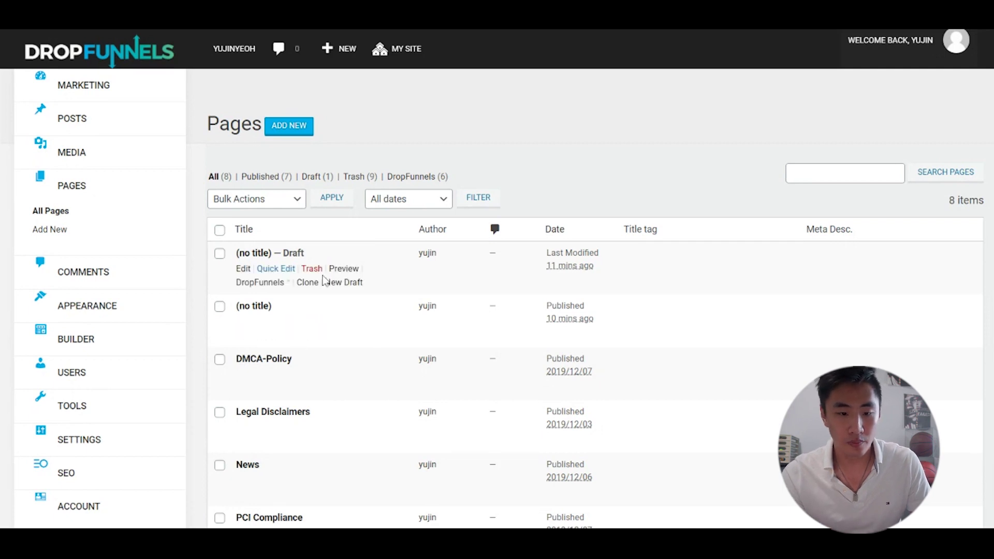
scroll(326, 282, "down", 3)
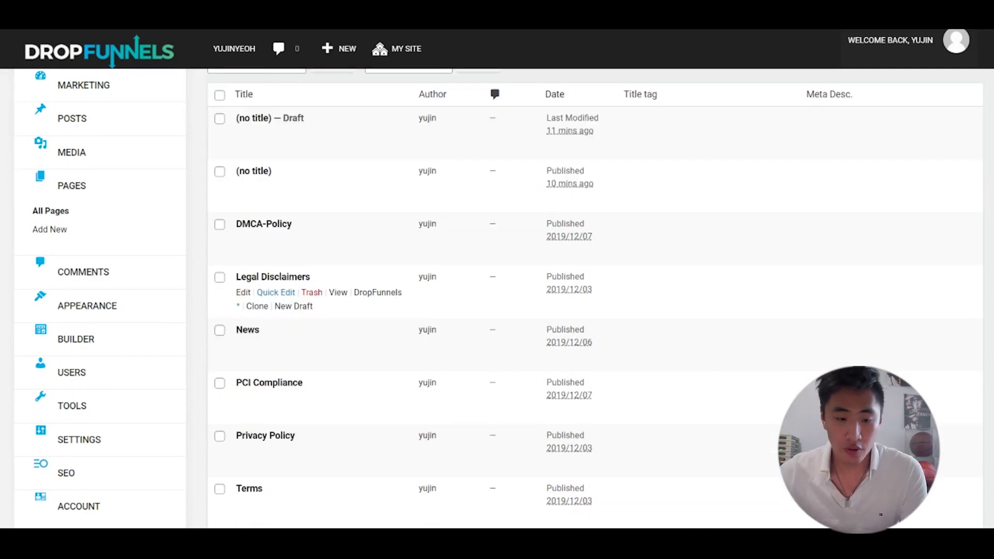
scroll(326, 282, "up", 3)
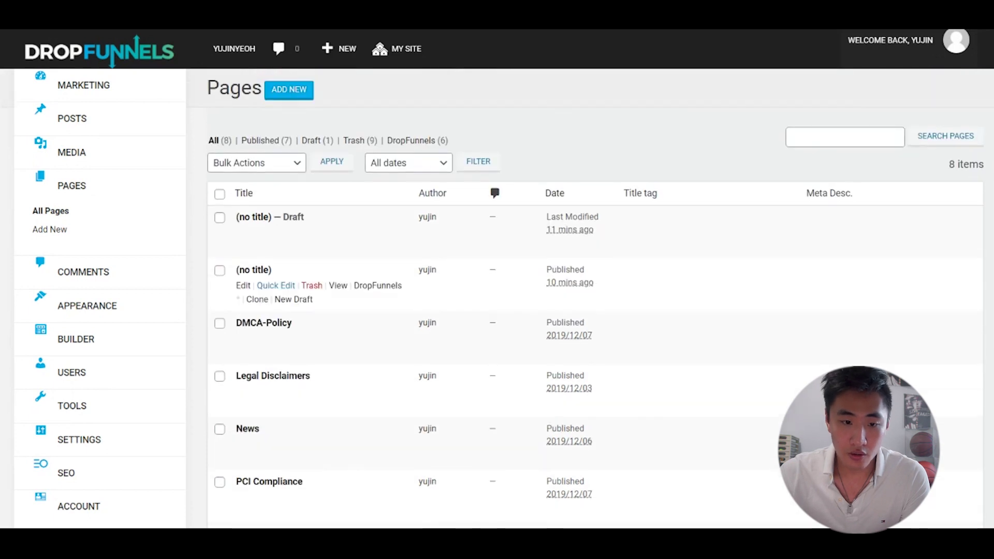
Start a new blank page with ADD NEW and scroll through its untitled draft form
left_click(289, 90)
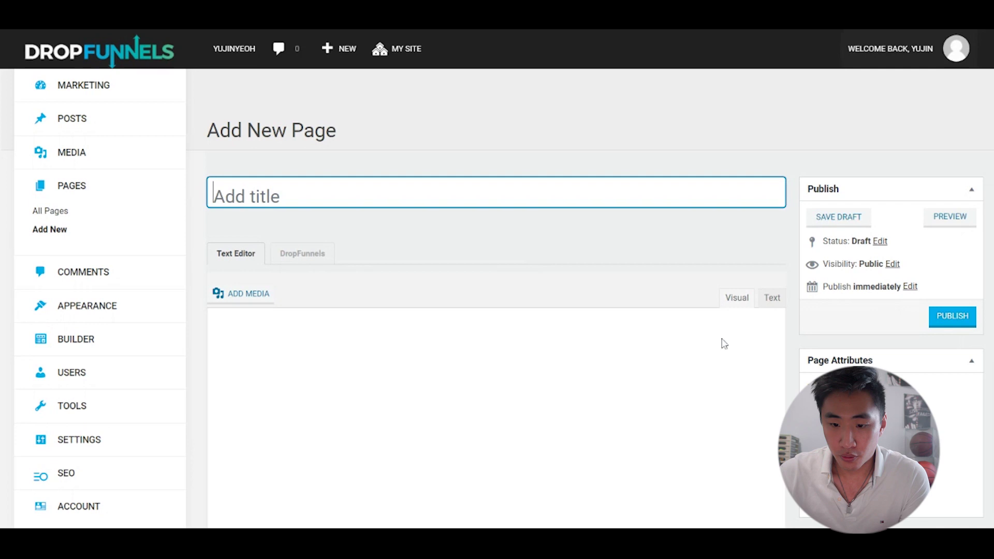
scroll(777, 331, "down", 2)
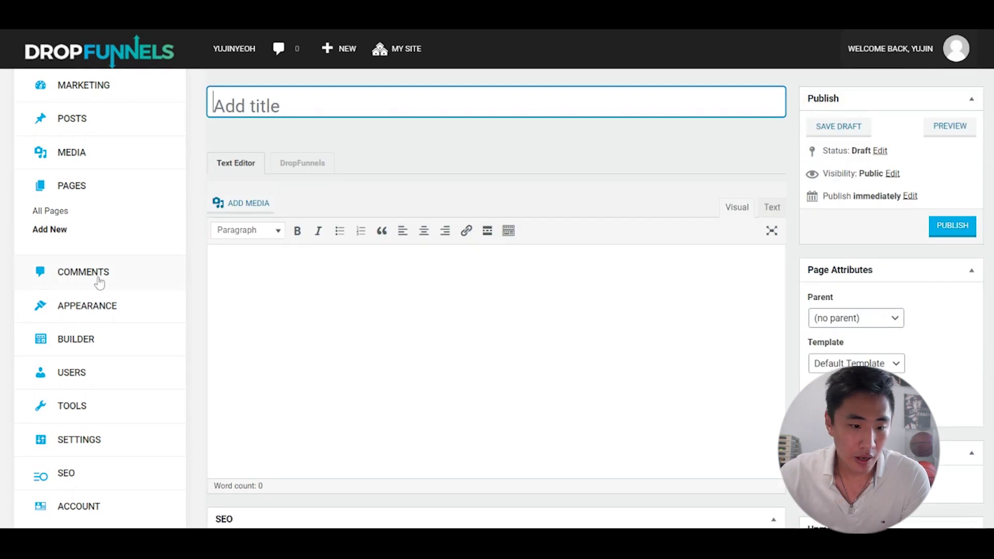
scroll(88, 362, "up", 2)
mouse_move(76, 125)
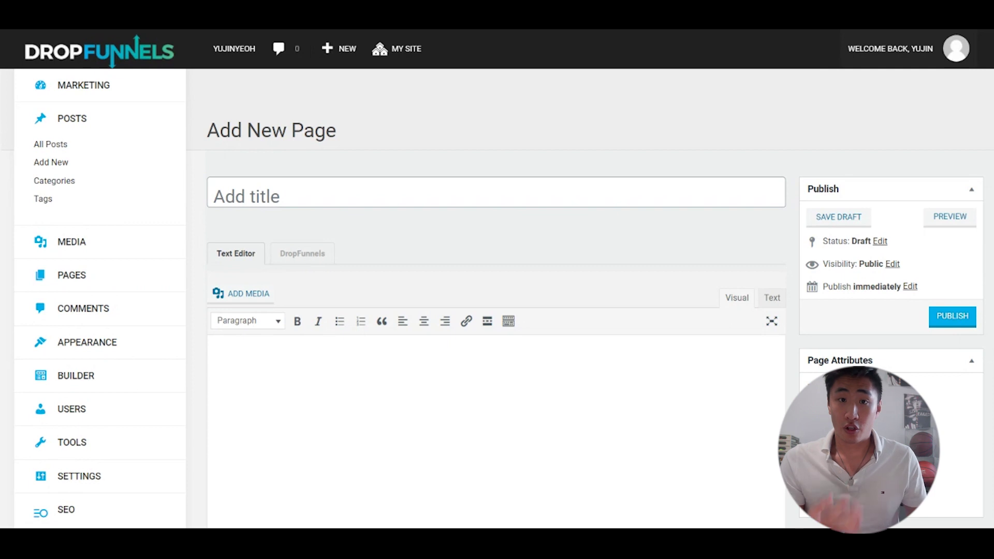
scroll(80, 322, "down", 1)
scroll(82, 319, "up", 1)
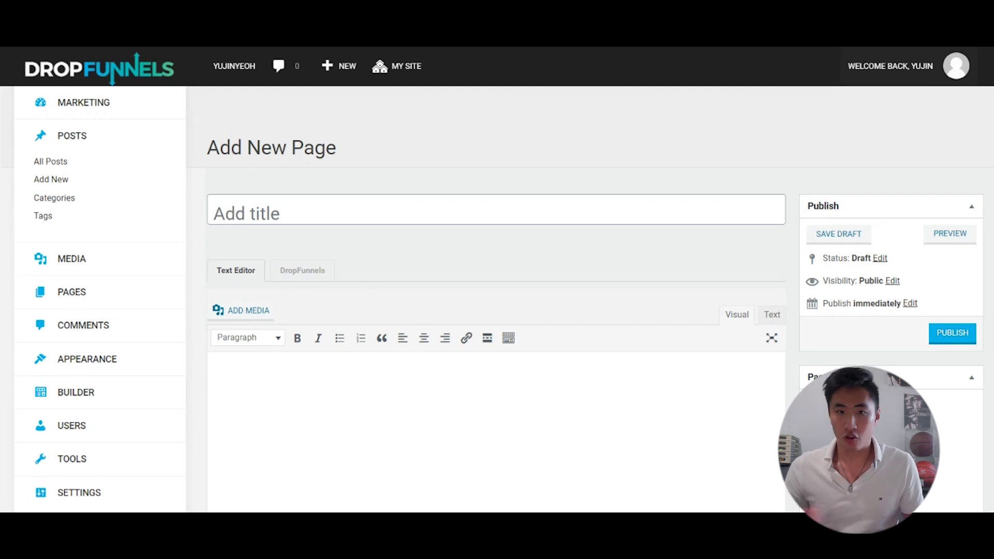
scroll(65, 310, "down", 5)
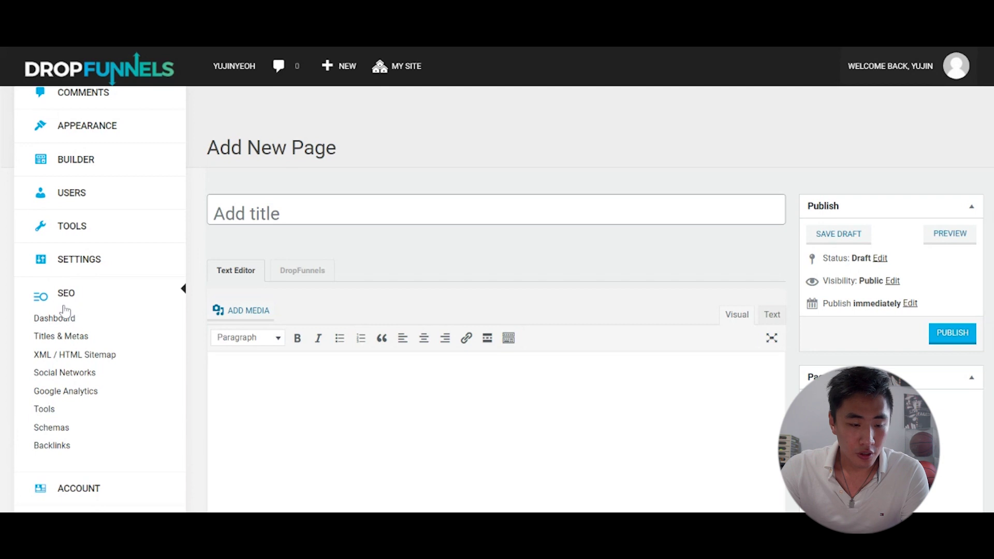
Scroll through the SEO dashboard module cards, then go back to the Home welcome page
left_click(64, 314)
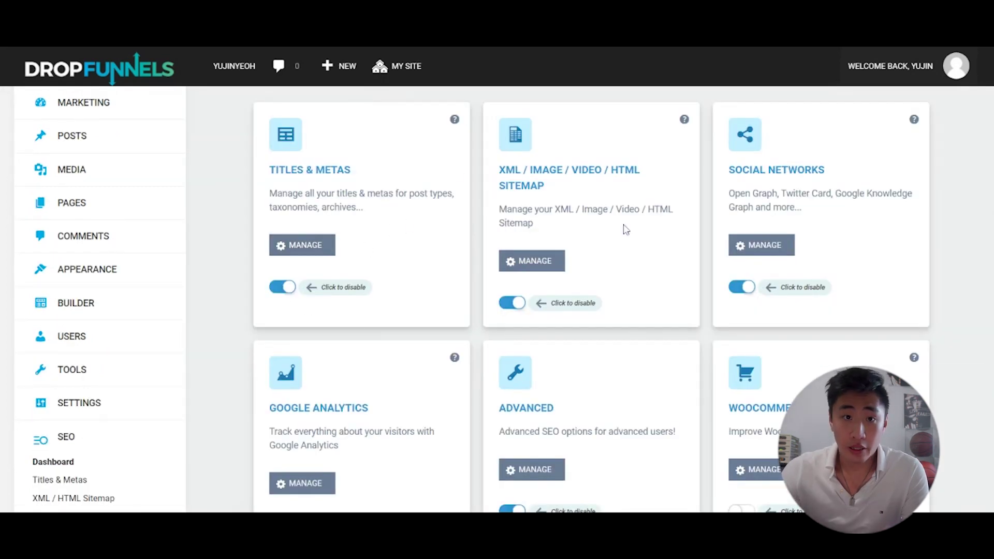
scroll(724, 248, "down", 3)
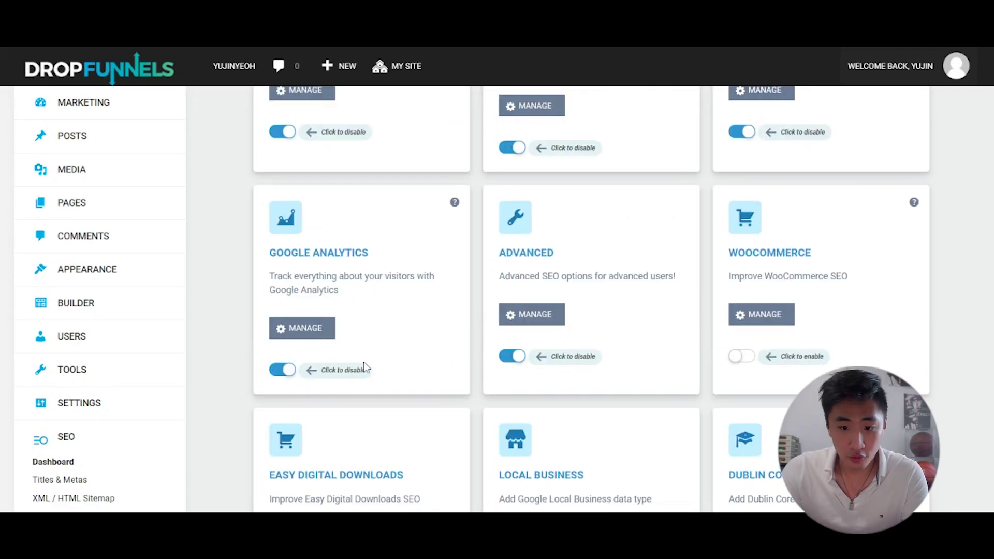
scroll(600, 350, "down", 3)
scroll(595, 348, "down", 4)
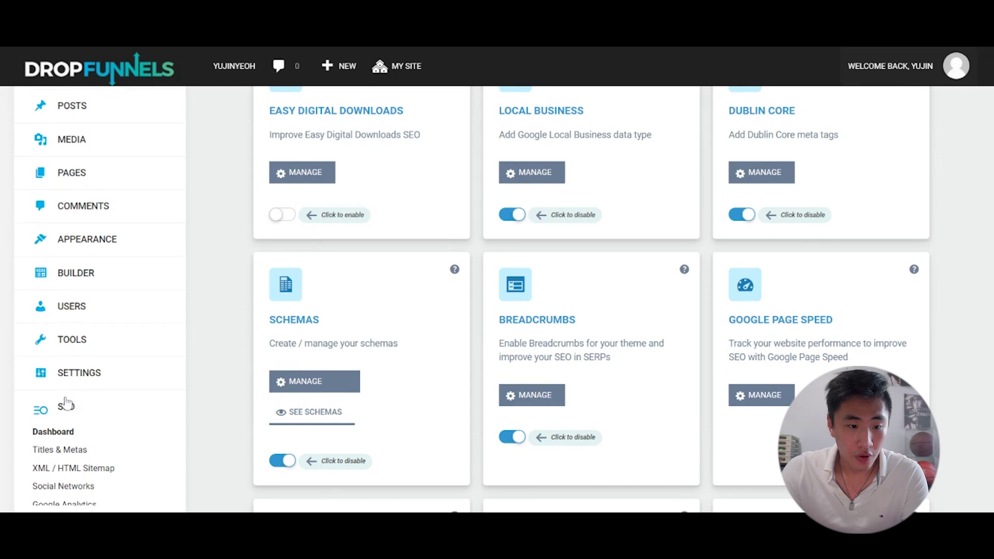
left_click(66, 407)
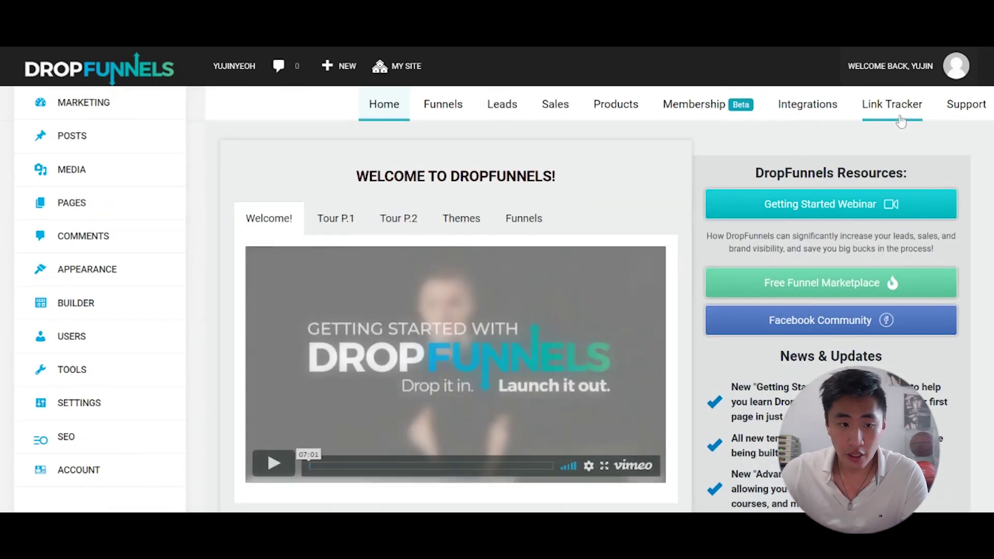
In Link Tracker, fill a new redirection: source 'testtest', destination 'google.com/test', action type URL Masking
left_click(901, 119)
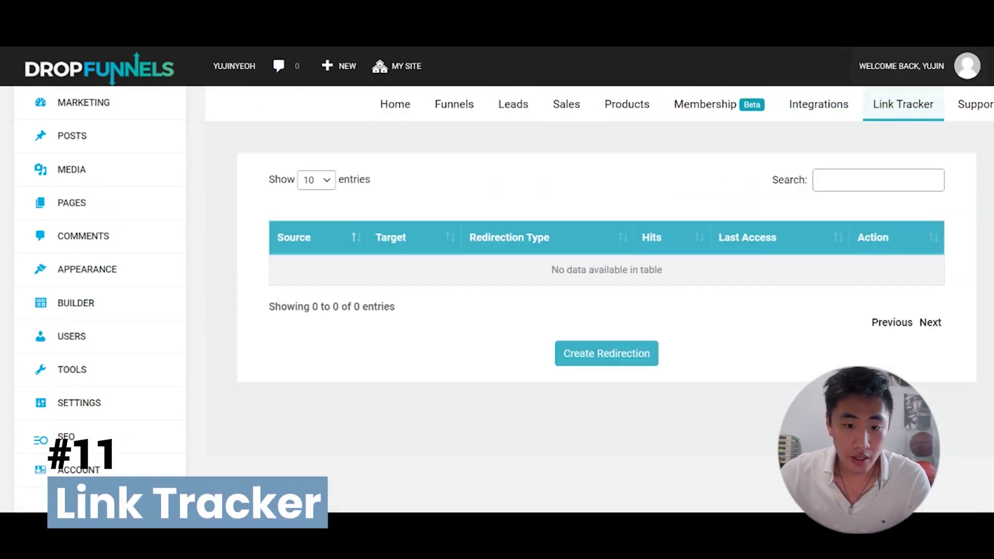
left_click(590, 360)
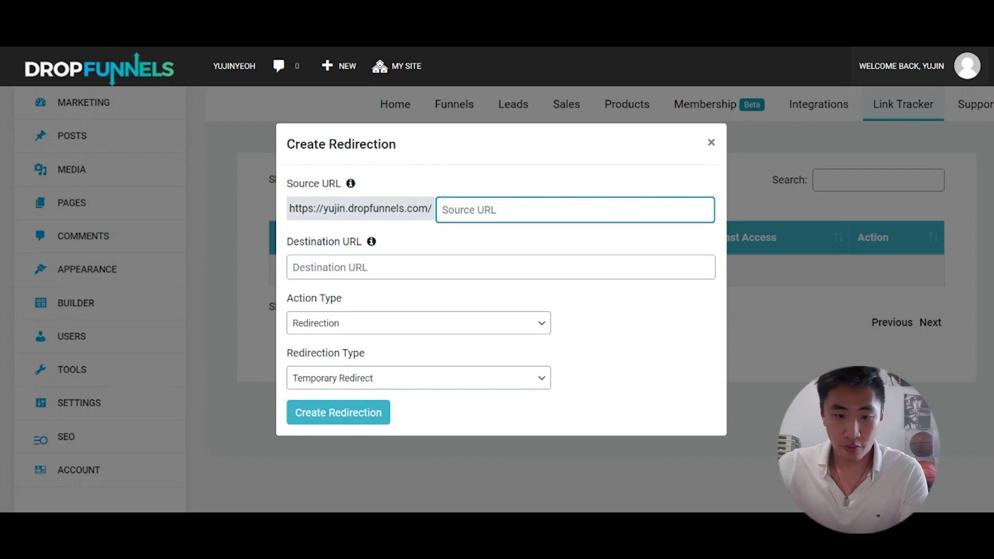
type("testtest")
key("Tab")
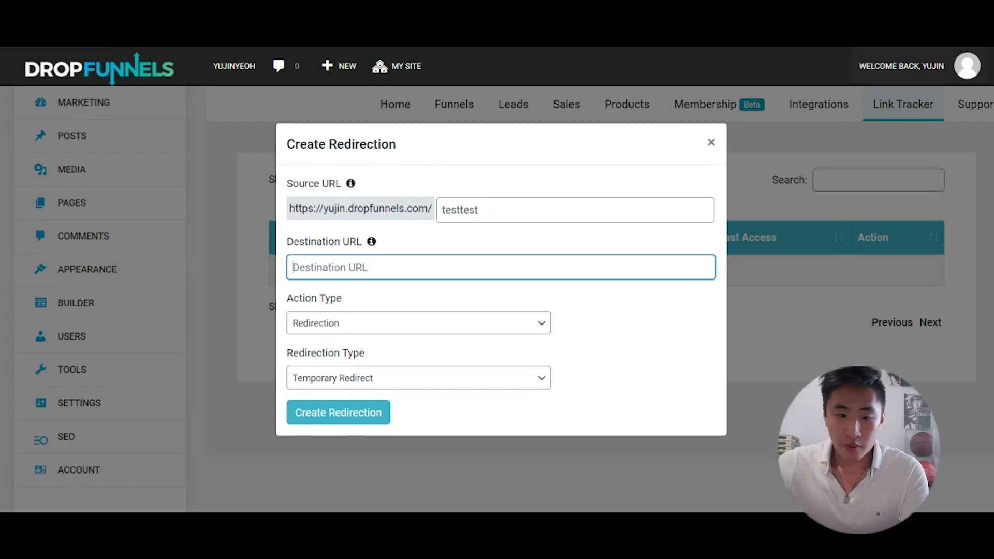
type("google.com/test")
left_click(587, 329)
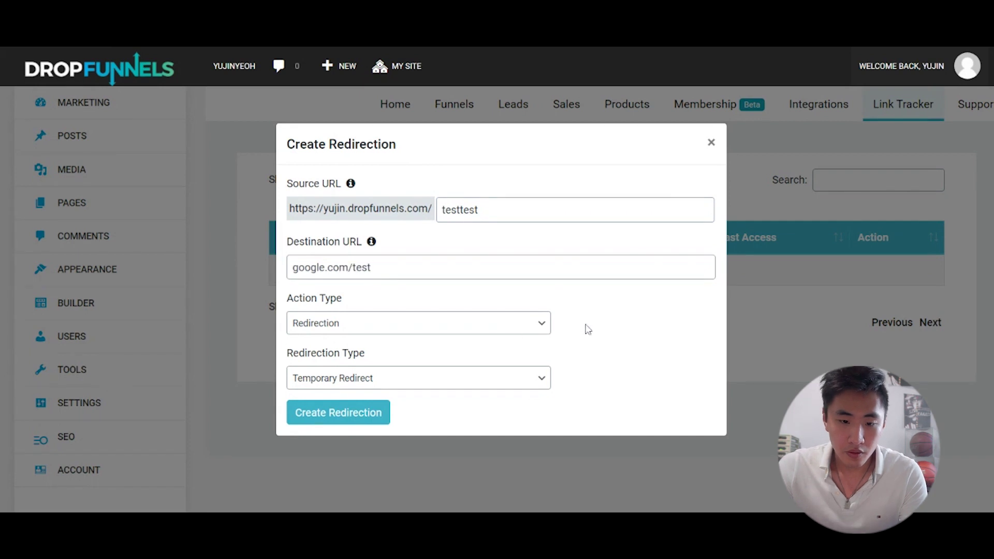
left_click(488, 333)
left_click(415, 355)
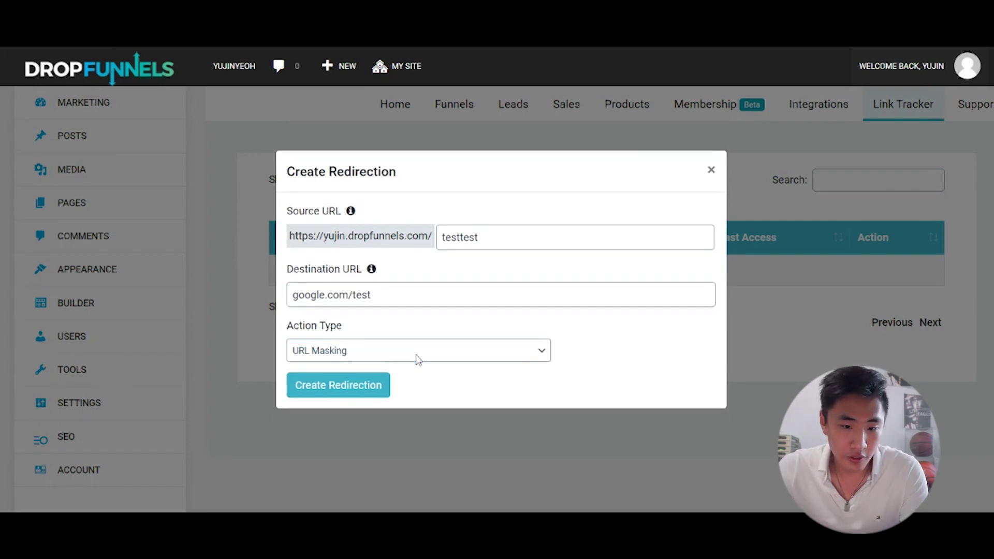